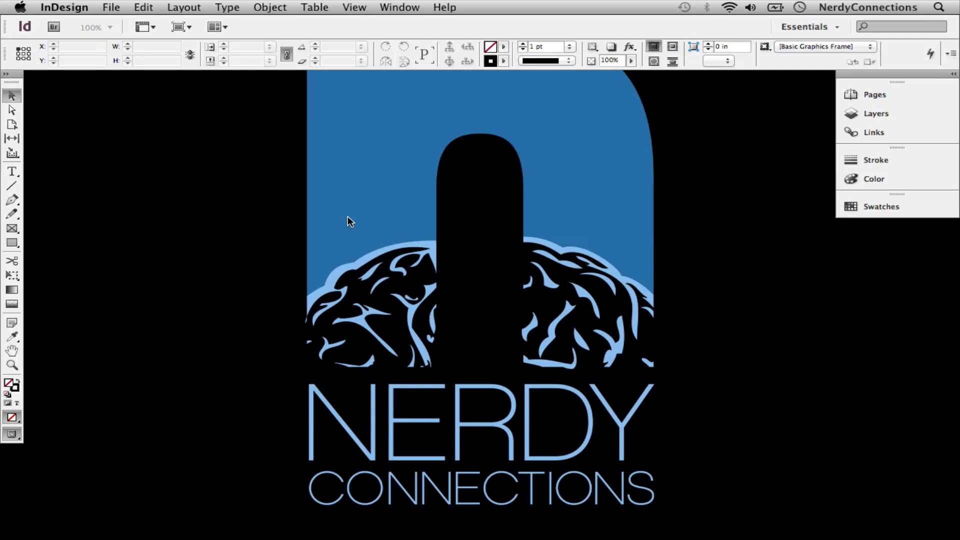
Step: Create a new document with a page 60 in wide and 24 in tall
{"action": "key", "text": "super+n"}
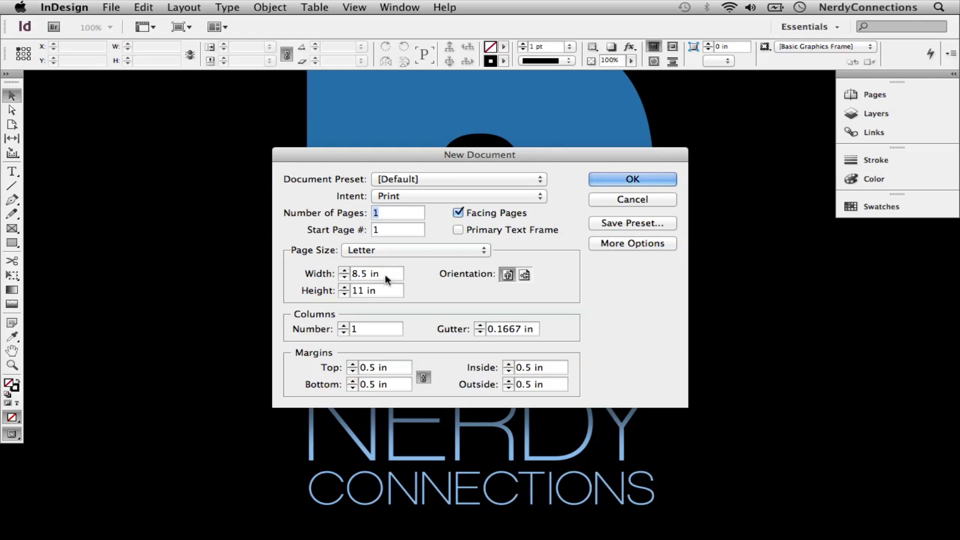
{"action": "left_click", "coordinate": [316, 269]}
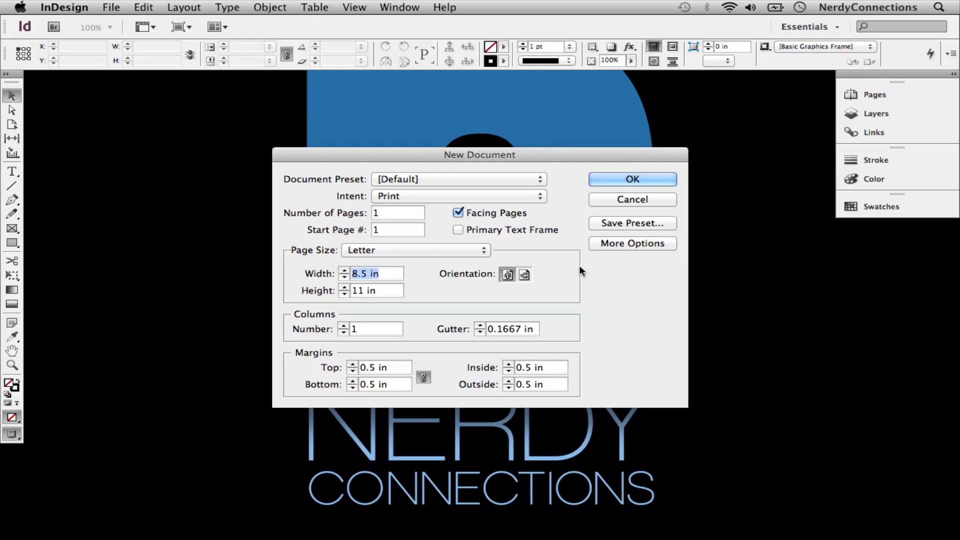
{"action": "type", "text": "60"}
{"action": "left_click", "coordinate": [307, 289]}
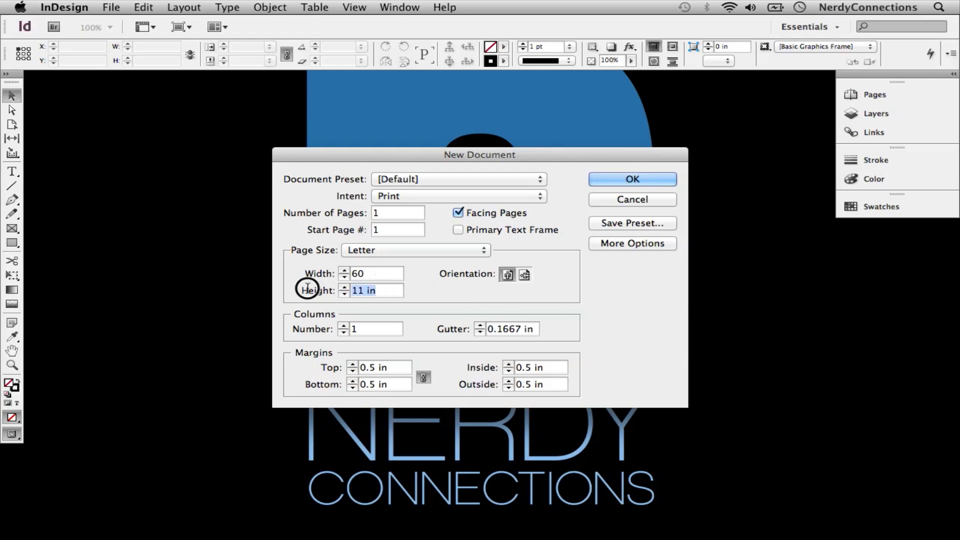
{"action": "type", "text": "24"}
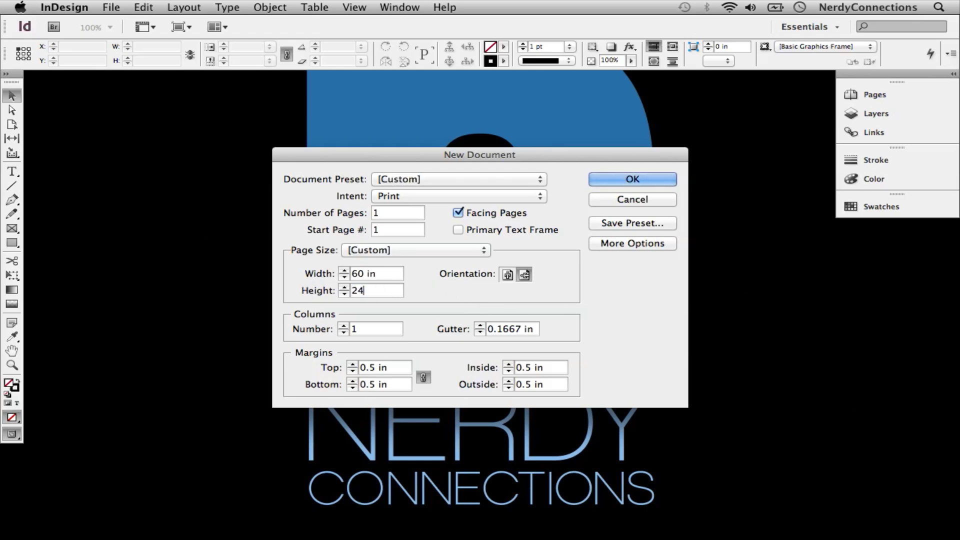
{"action": "type", "text": " in"}
{"action": "left_click", "coordinate": [633, 179]}
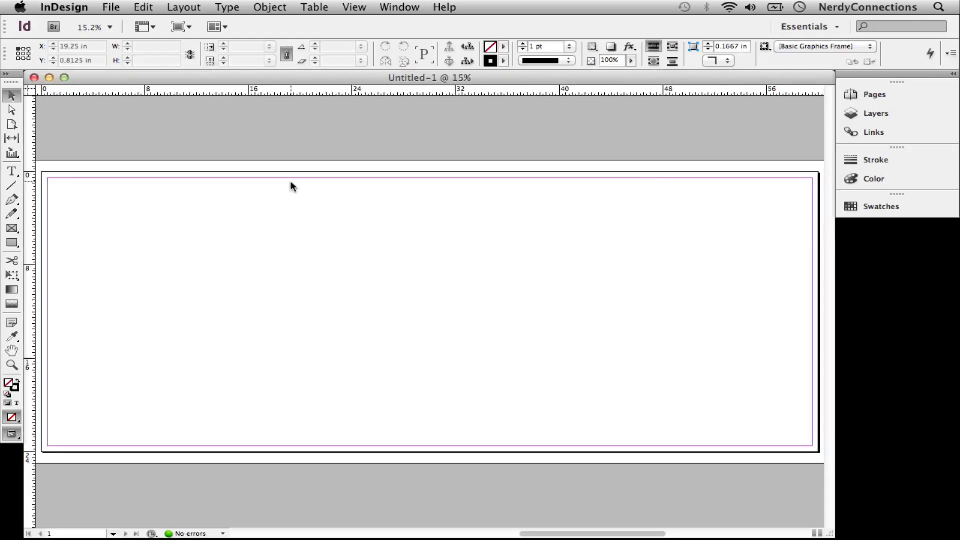
Step: Fit the page in the window and draw a rectangle frame spanning the whole 60 × 24 in page
{"action": "key", "text": "super+0"}
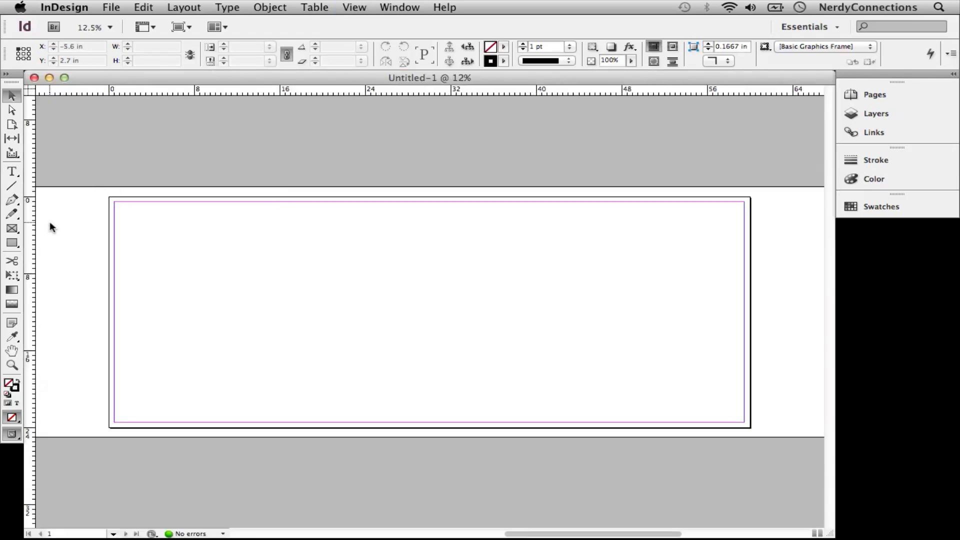
{"action": "left_click", "coordinate": [11, 230]}
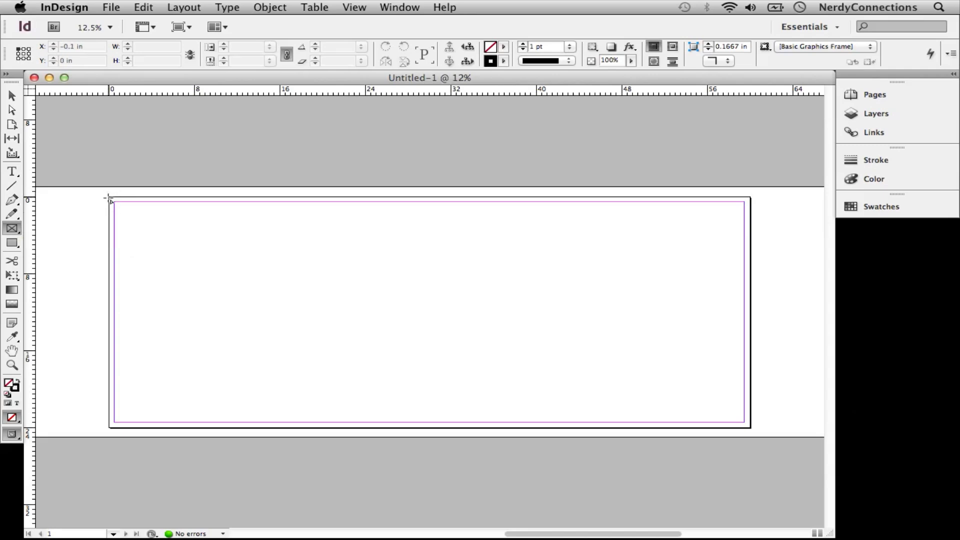
{"action": "left_click_drag", "start_coordinate": [109, 198], "coordinate": [746, 427]}
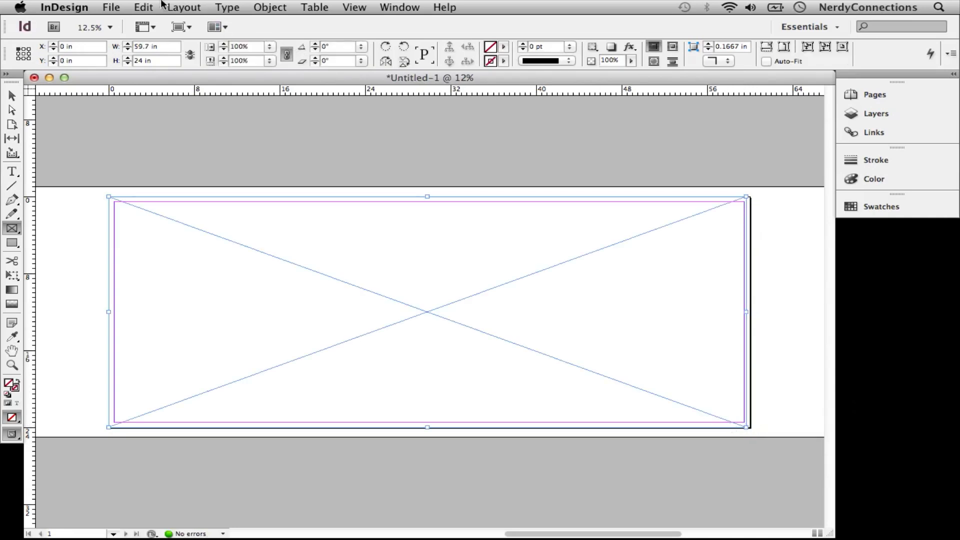
{"action": "left_click", "coordinate": [111, 7]}
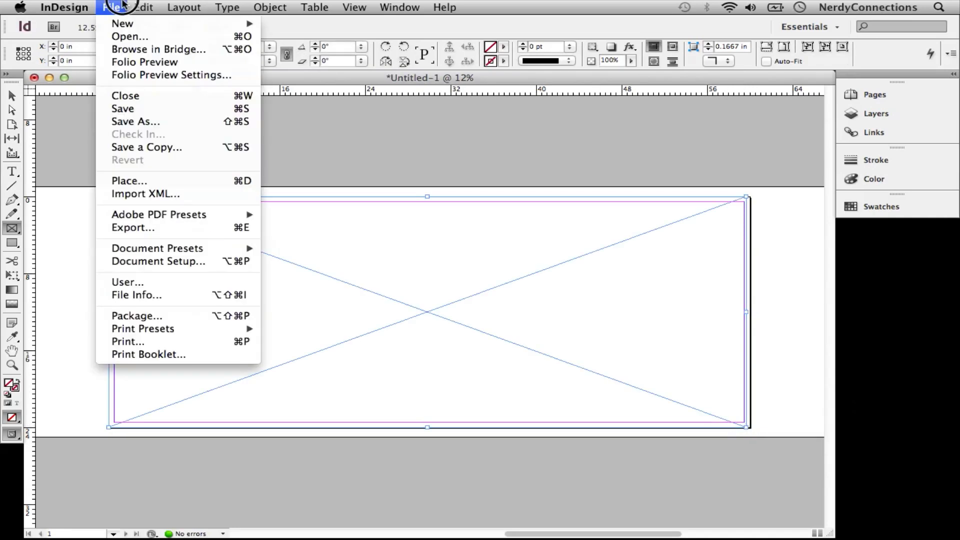
Step: Place Nerdy_Connections_Van.jpg from eHow > 11-How to Print Photos on Vinyl into the frame
{"action": "left_click", "coordinate": [141, 183]}
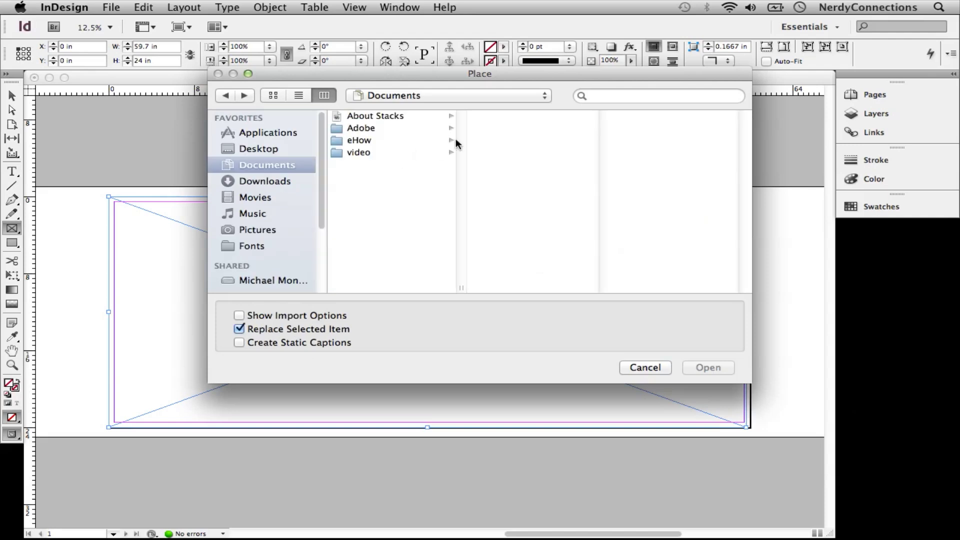
{"action": "left_click", "coordinate": [363, 144]}
{"action": "left_click", "coordinate": [501, 238]}
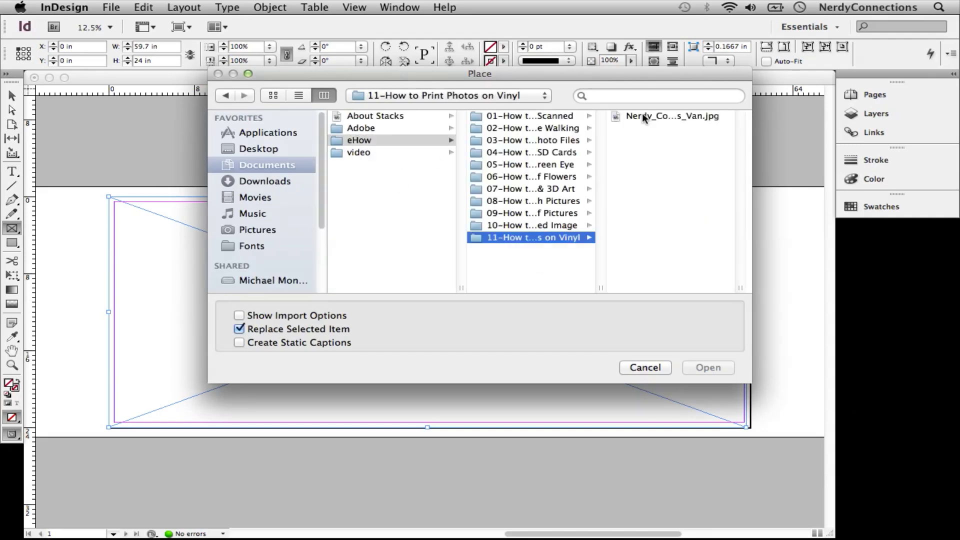
{"action": "left_click", "coordinate": [634, 116]}
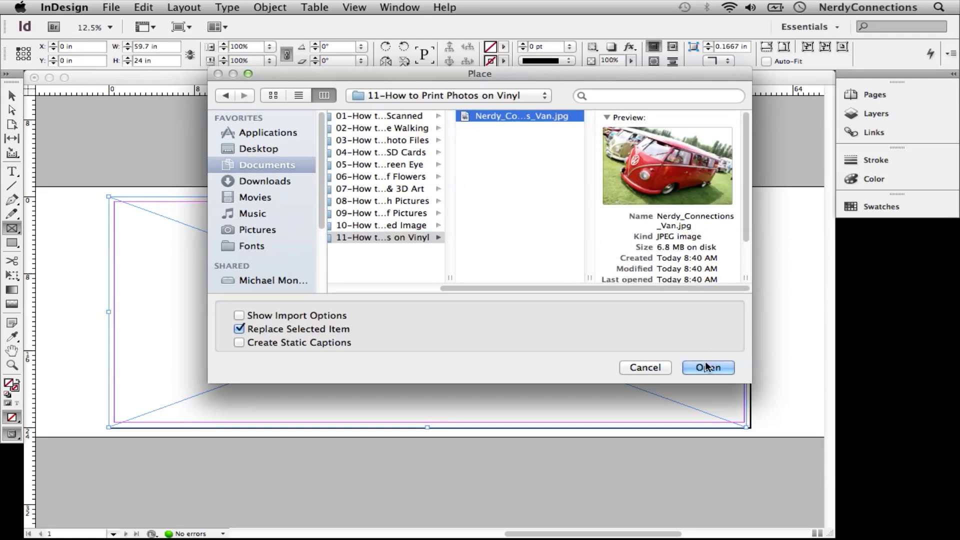
{"action": "left_click", "coordinate": [713, 368]}
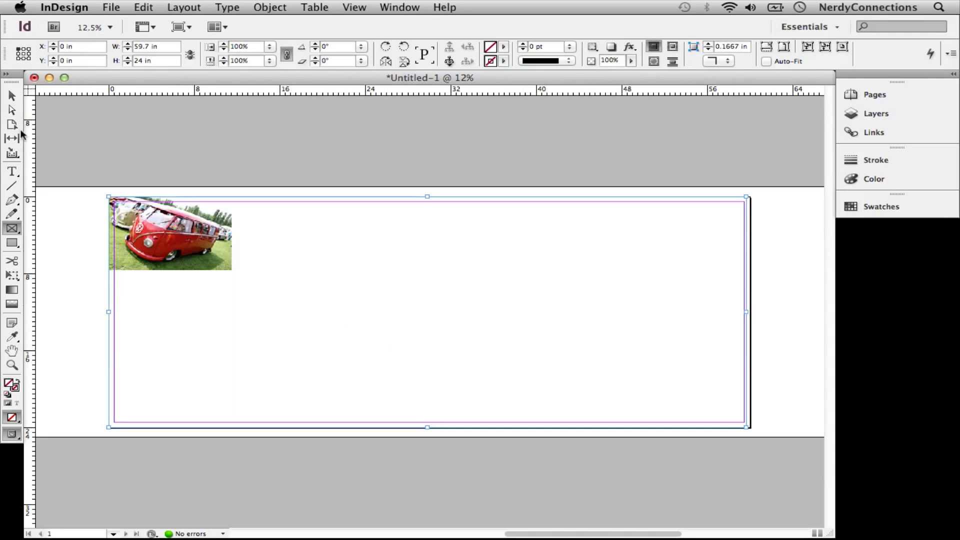
Step: Select the van image inside its frame and enlarge it to roughly the page height
{"action": "left_click", "coordinate": [12, 110]}
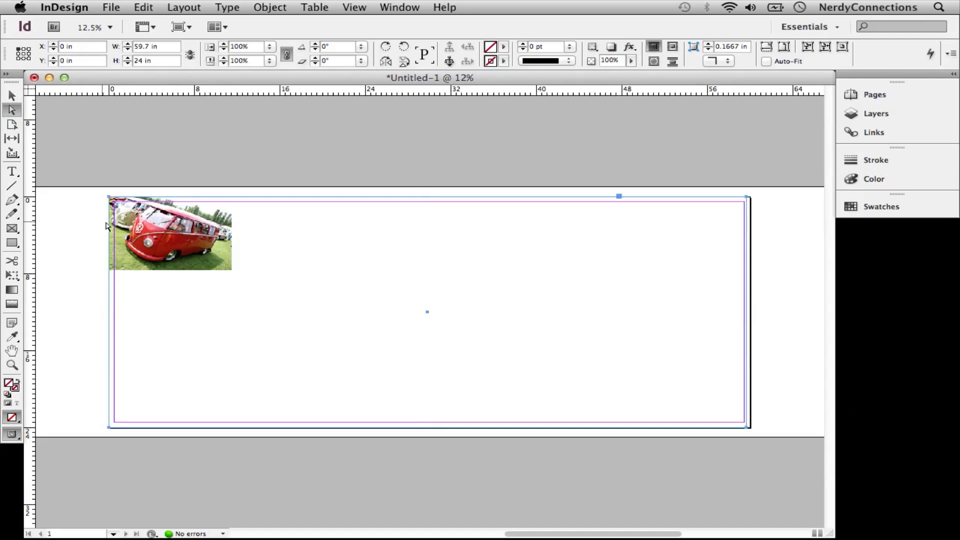
{"action": "left_click", "coordinate": [179, 245]}
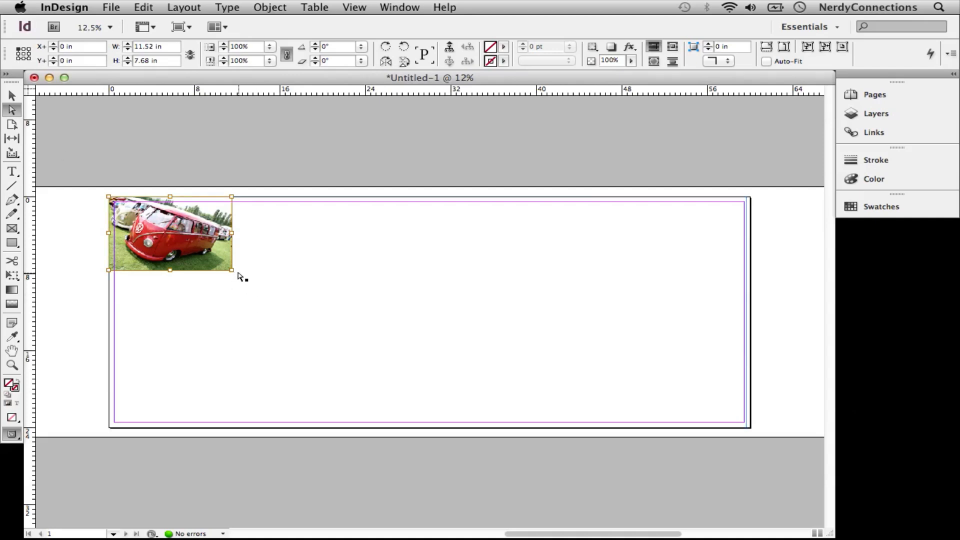
{"action": "left_click_drag", "start_coordinate": [231, 271], "coordinate": [502, 432]}
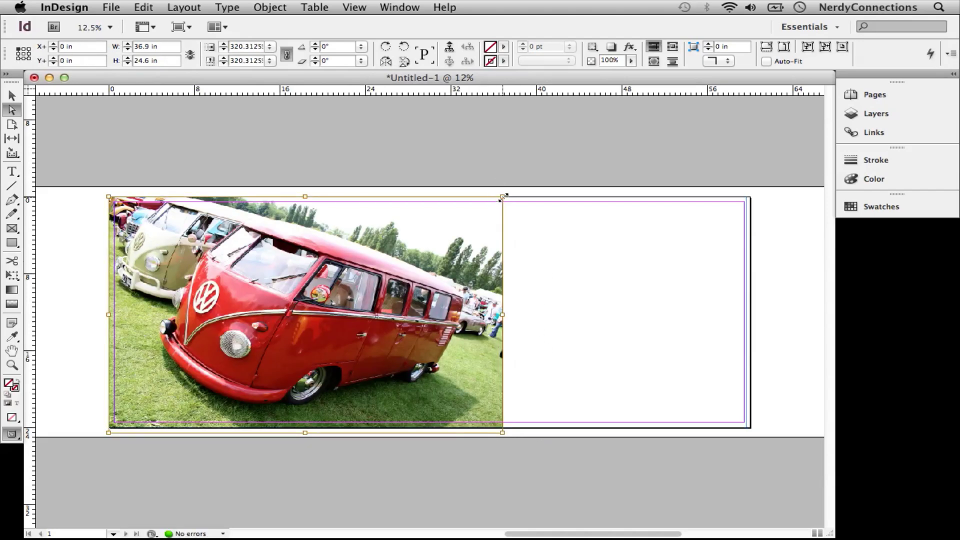
{"action": "left_click_drag", "start_coordinate": [503, 197], "coordinate": [562, 160]}
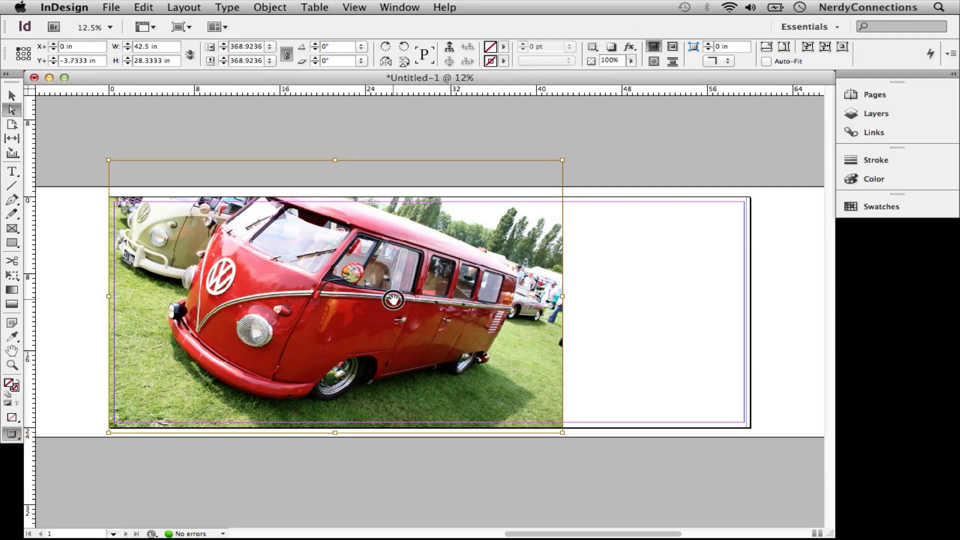
{"action": "left_click_drag", "start_coordinate": [391, 299], "coordinate": [323, 308]}
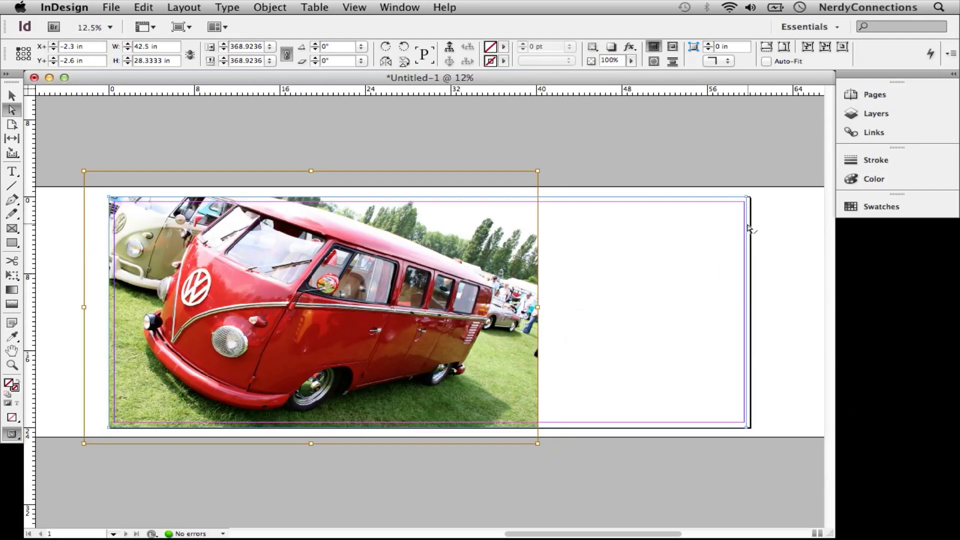
{"action": "left_click_drag", "start_coordinate": [340, 279], "coordinate": [358, 268]}
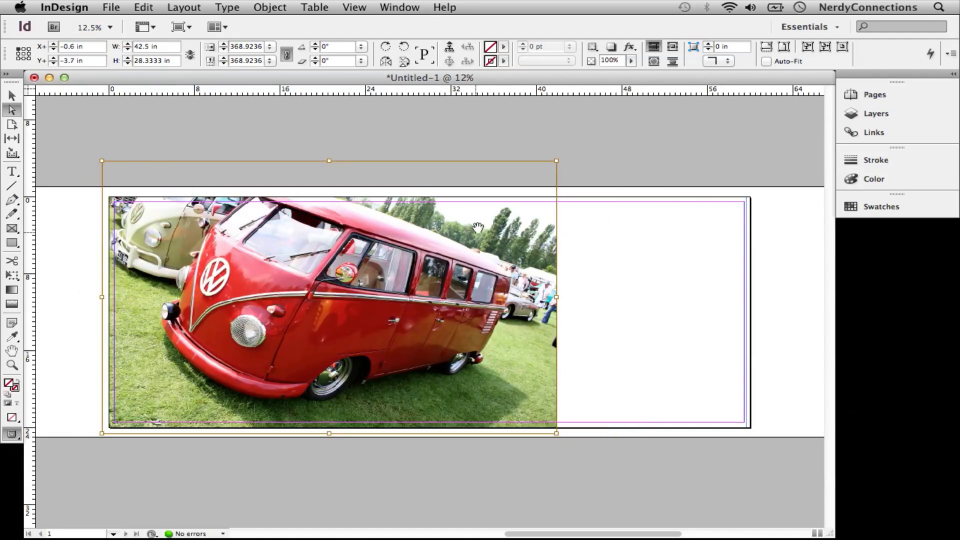
Step: Rescale and nudge the van image until it fills the page height at about 38.9 × 25.9 in
{"action": "left_click_drag", "start_coordinate": [557, 161], "coordinate": [764, 36]}
{"action": "left_click_drag", "start_coordinate": [550, 282], "coordinate": [499, 293]}
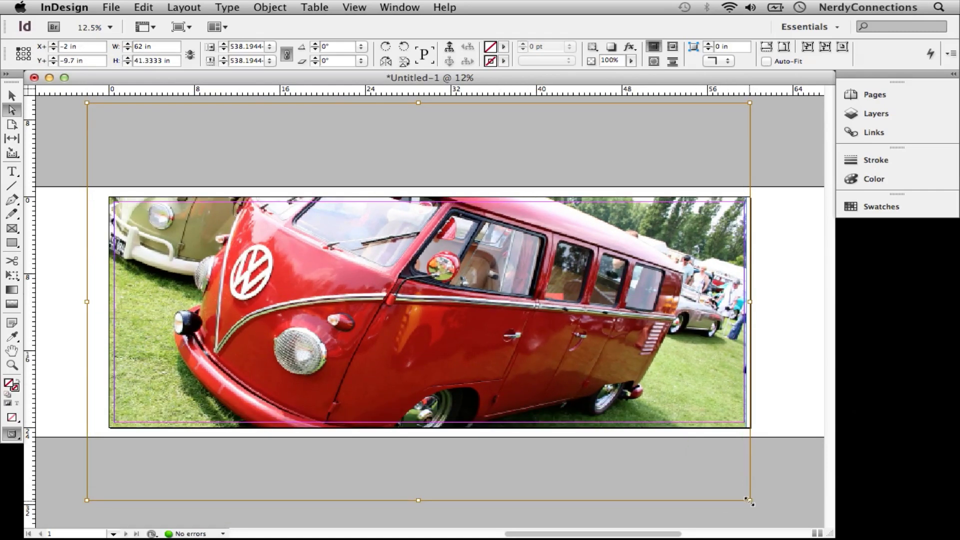
{"action": "left_click_drag", "start_coordinate": [749, 499], "coordinate": [502, 352]}
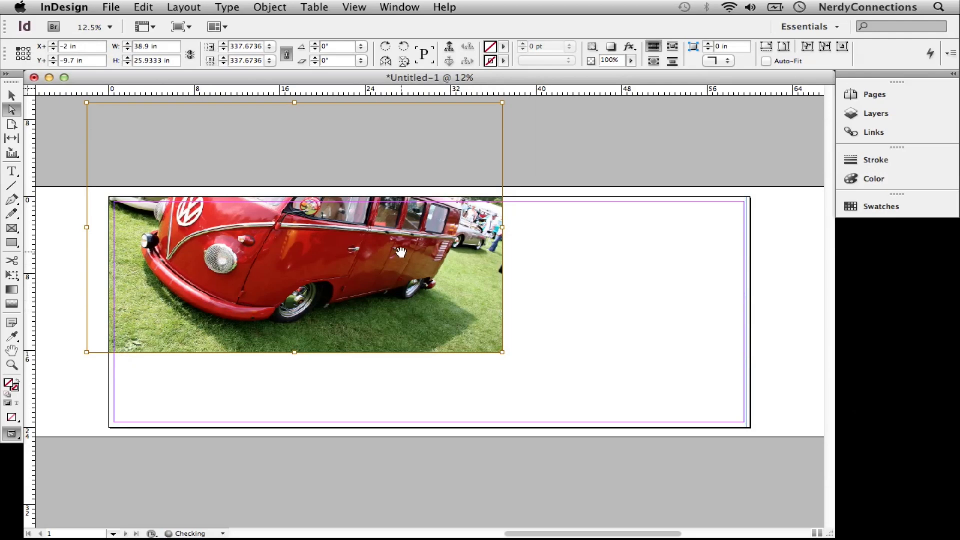
{"action": "left_click_drag", "start_coordinate": [401, 252], "coordinate": [420, 341]}
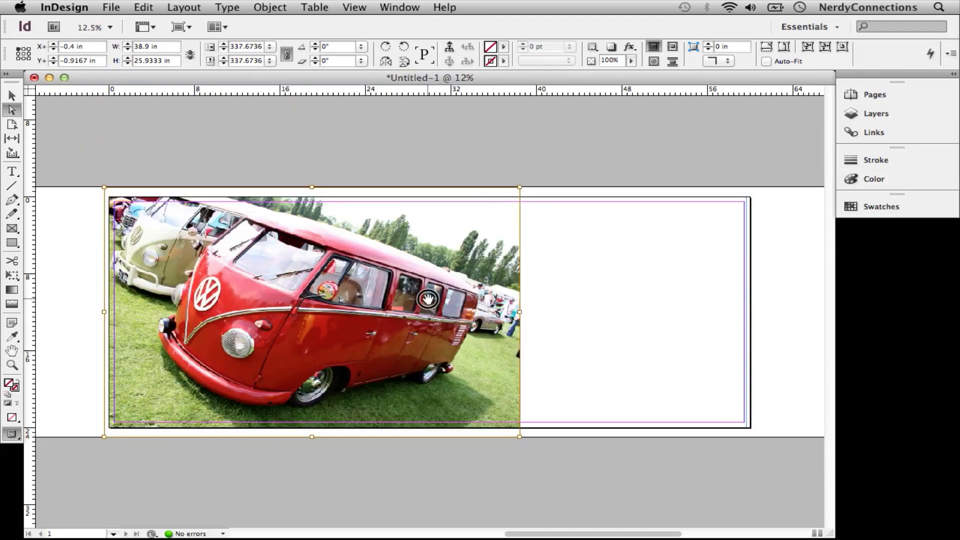
{"action": "left_click_drag", "start_coordinate": [428, 299], "coordinate": [421, 304]}
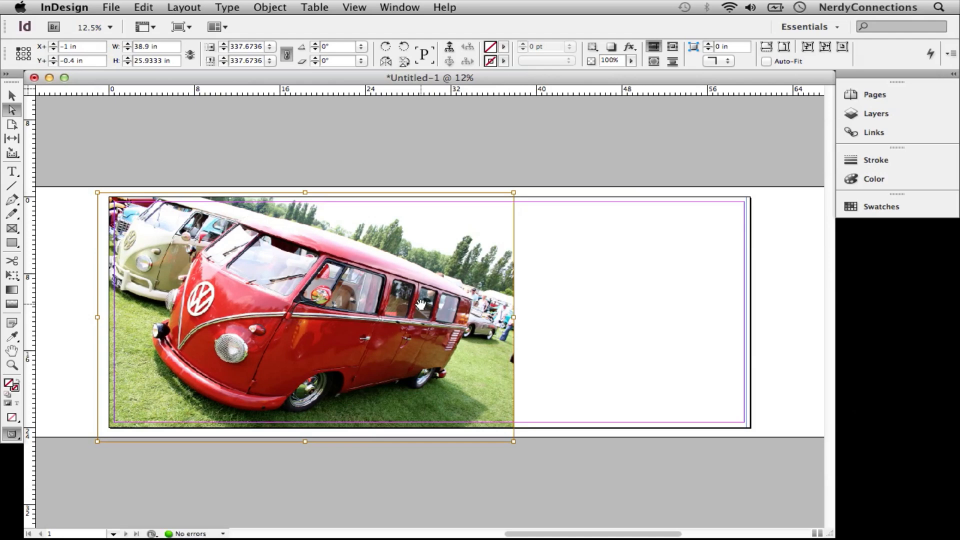
{"action": "left_click", "coordinate": [13, 171]}
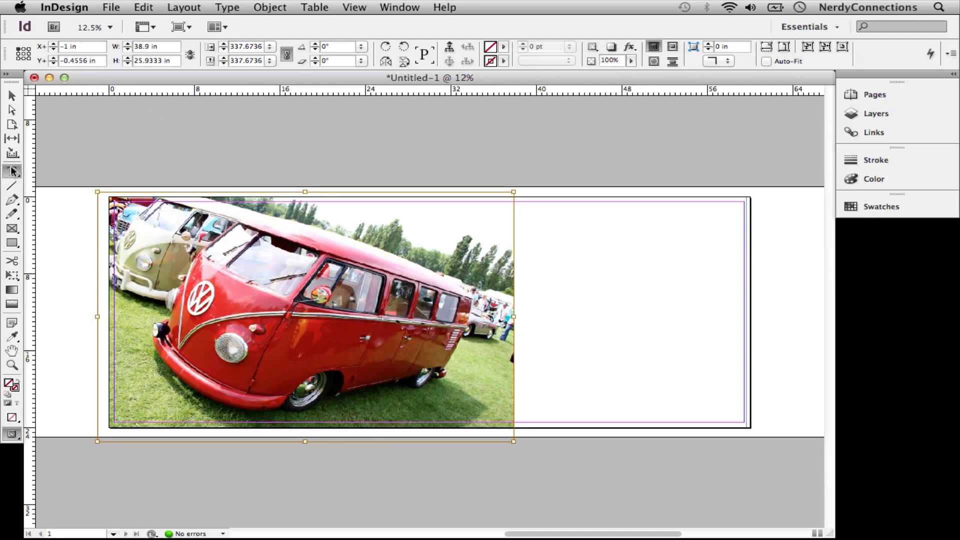
{"action": "left_click", "coordinate": [608, 284]}
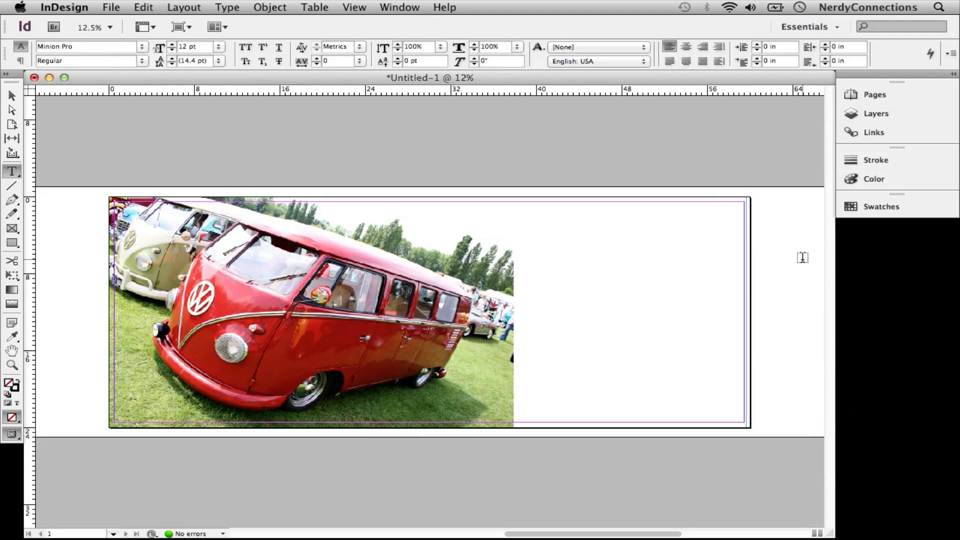
{"action": "key", "text": "g"}
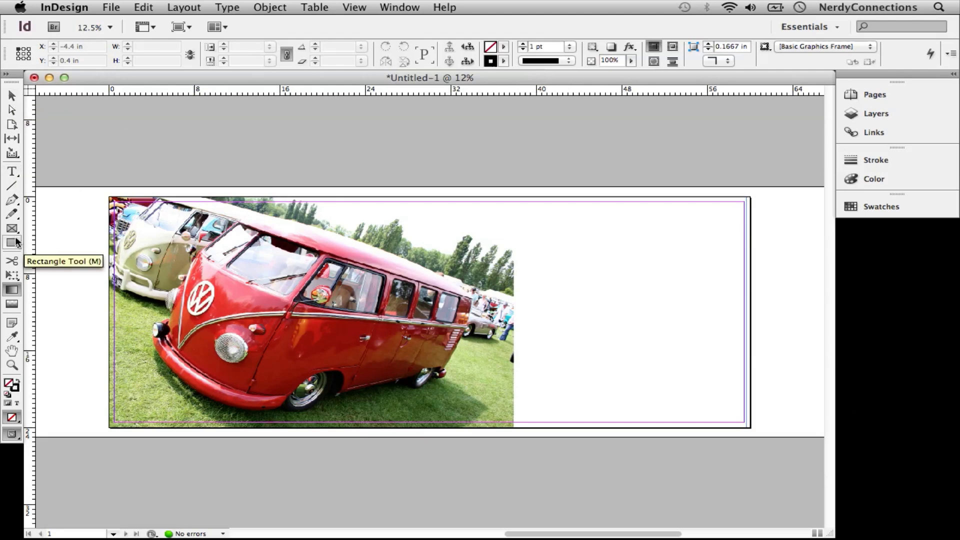
Step: Crop the van frame to about 37.3 in wide and slide it toward the banner's centre
{"action": "left_click", "coordinate": [15, 94]}
{"action": "left_click", "coordinate": [550, 268]}
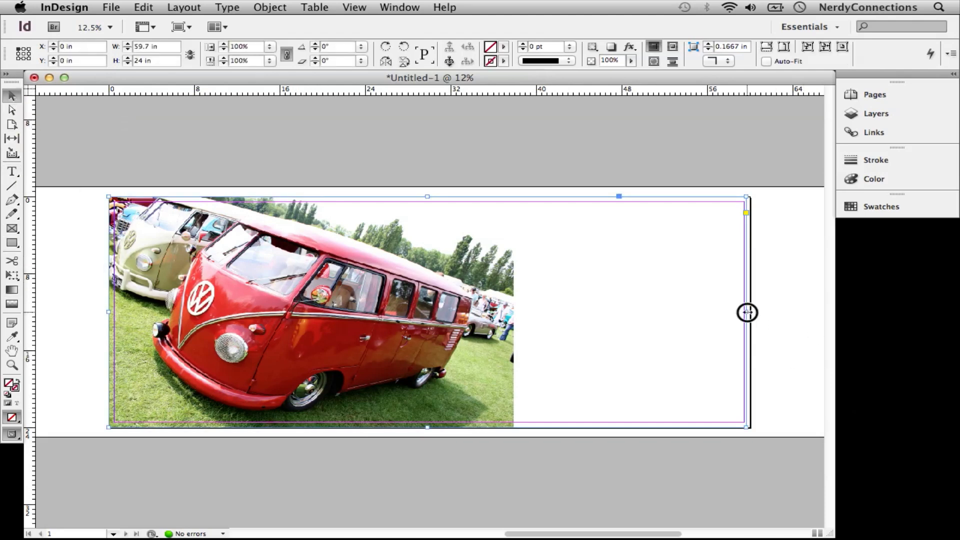
{"action": "left_click_drag", "start_coordinate": [747, 312], "coordinate": [507, 306]}
{"action": "left_click_drag", "start_coordinate": [389, 288], "coordinate": [504, 284]}
{"action": "left_click", "coordinate": [197, 274]}
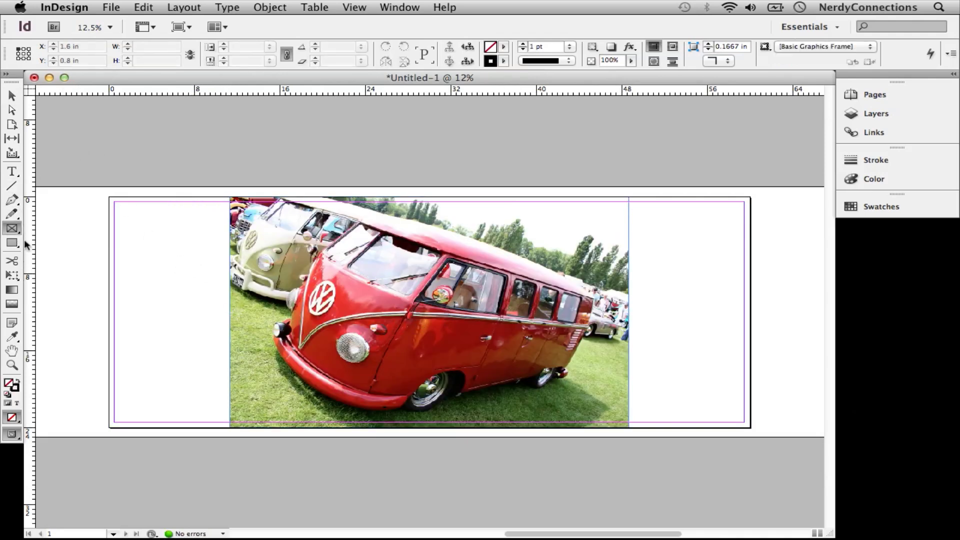
Step: Draw a small frame in the left blank area and place Nerdy_Connections_Lemonade.jpg into it
{"action": "left_click_drag", "start_coordinate": [119, 267], "coordinate": [222, 351]}
{"action": "left_click", "coordinate": [140, 7]}
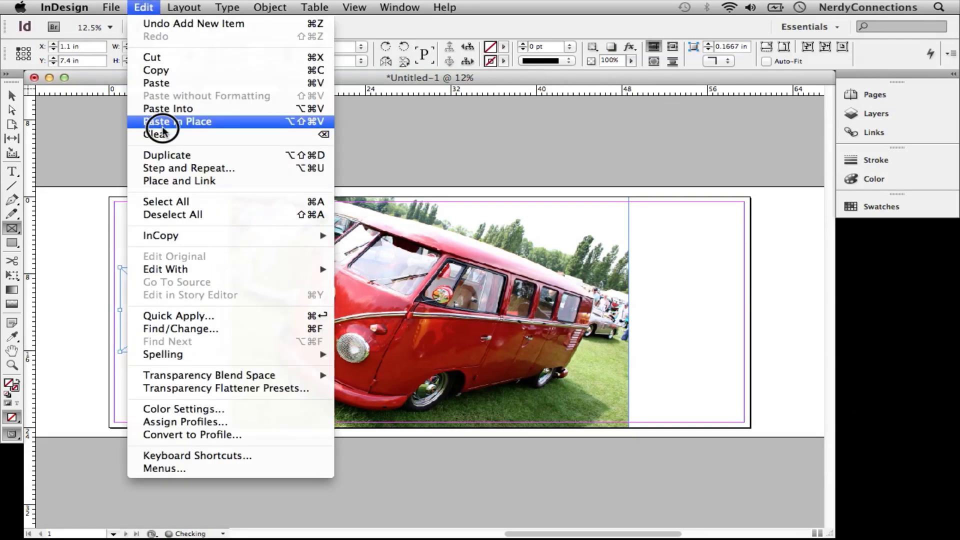
{"action": "mouse_move", "coordinate": [111, 6]}
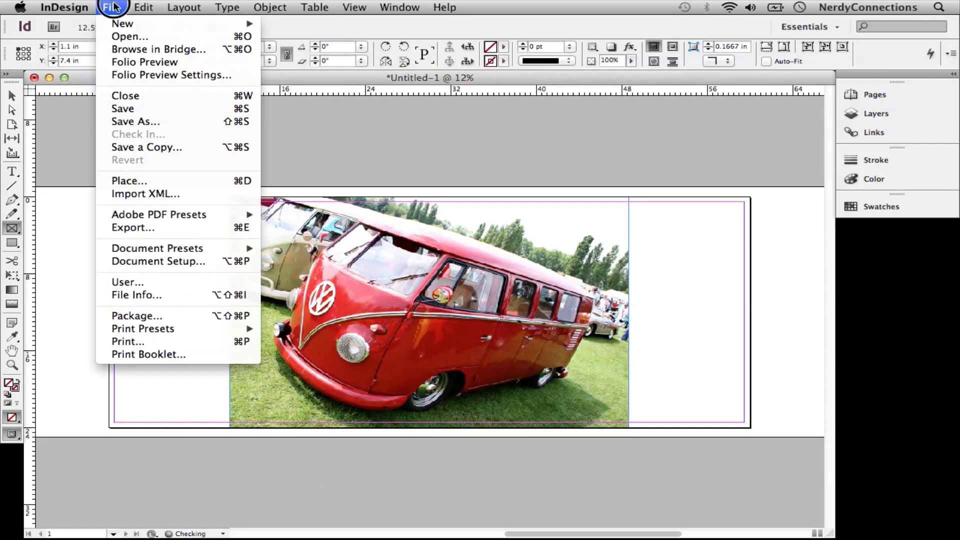
{"action": "left_click", "coordinate": [131, 181]}
{"action": "left_click", "coordinate": [561, 203]}
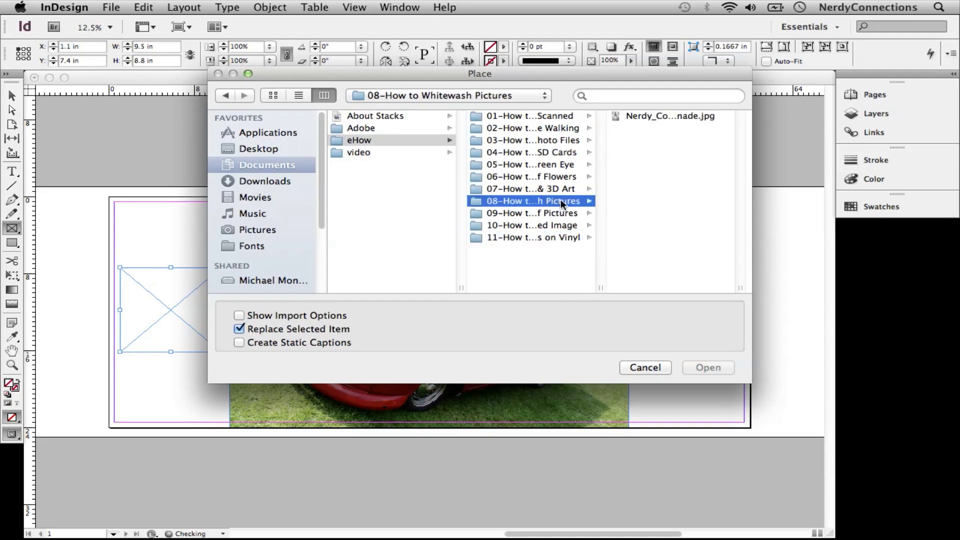
{"action": "left_click", "coordinate": [637, 118]}
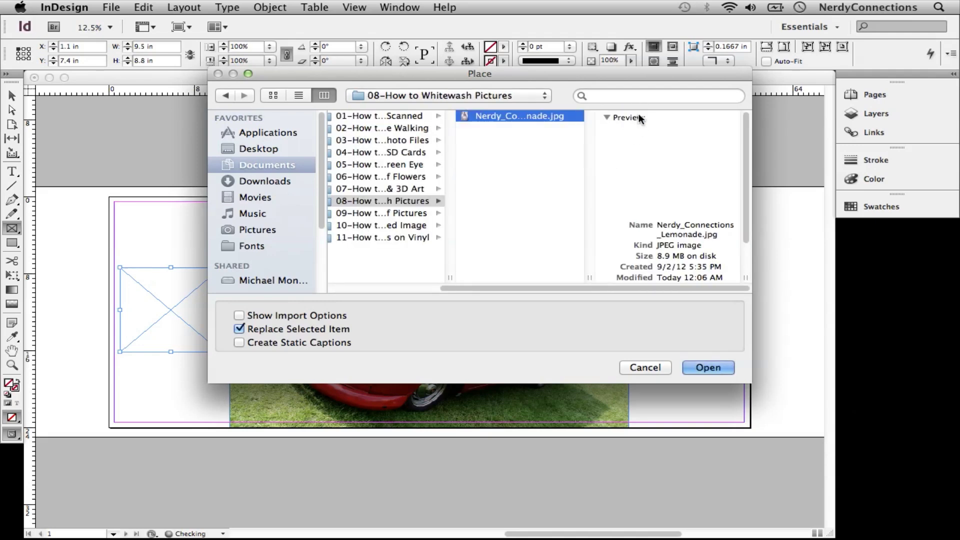
{"action": "left_click", "coordinate": [710, 368]}
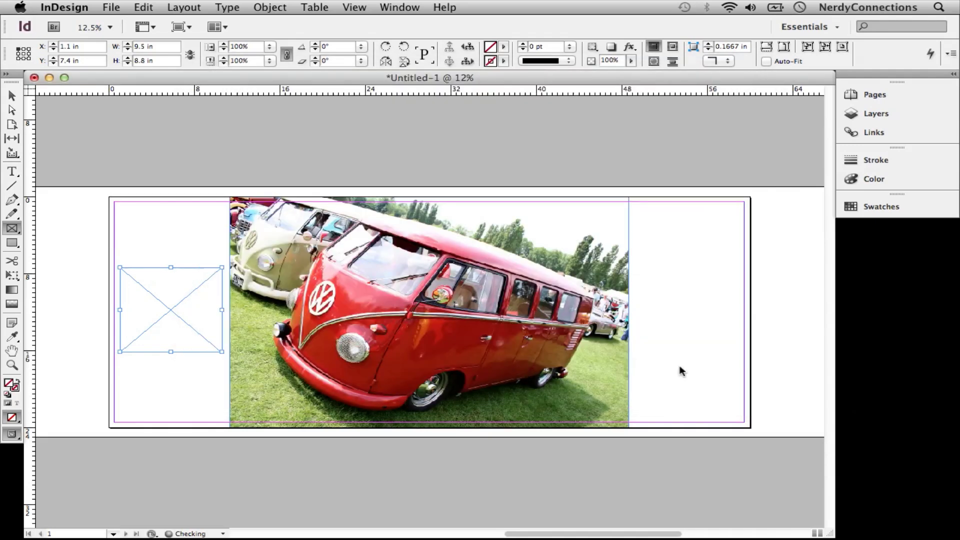
{"action": "left_click", "coordinate": [228, 330]}
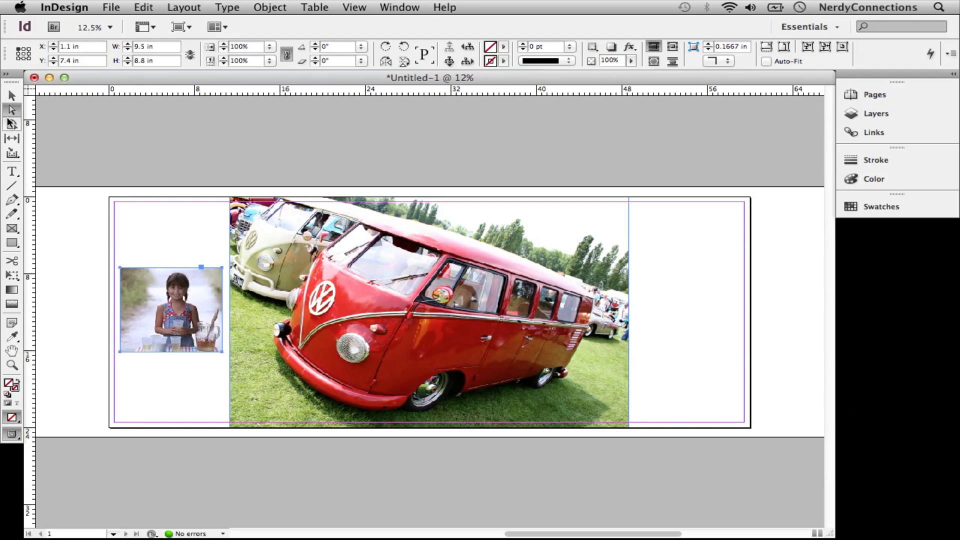
Step: Extend the lemonade frame's top edge upward and move the picture up inside it
{"action": "left_click", "coordinate": [12, 94]}
{"action": "left_click_drag", "start_coordinate": [175, 267], "coordinate": [175, 220]}
{"action": "left_click", "coordinate": [12, 109]}
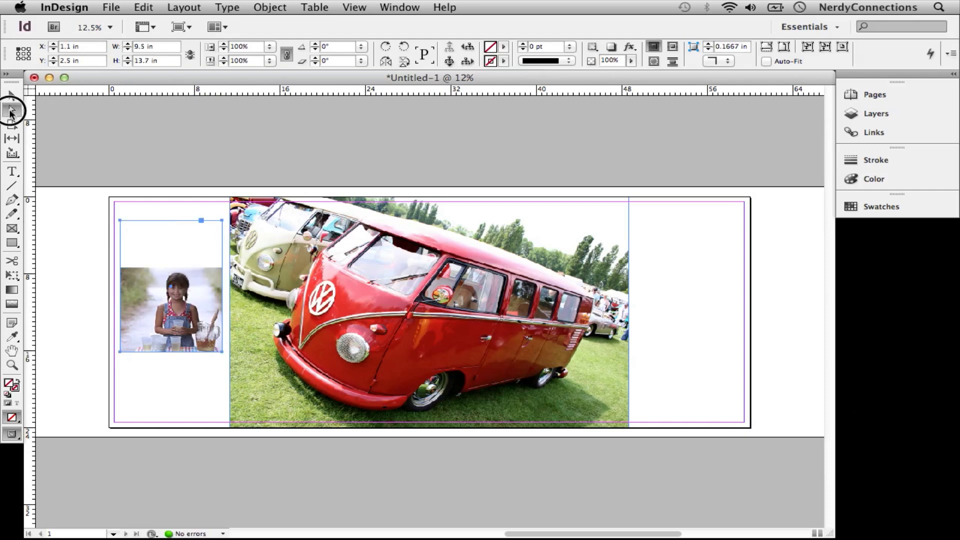
{"action": "left_click", "coordinate": [172, 293]}
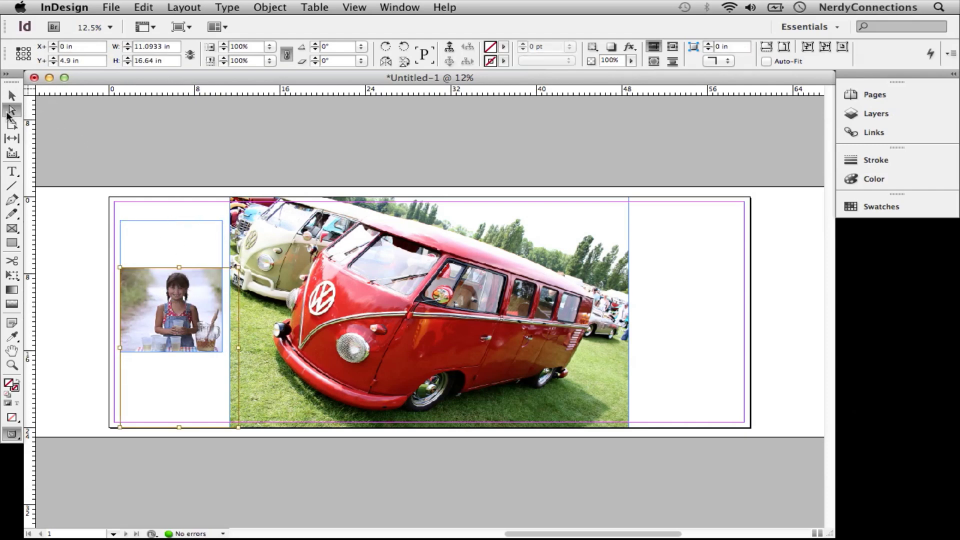
{"action": "left_click_drag", "start_coordinate": [172, 292], "coordinate": [162, 236]}
{"action": "left_click", "coordinate": [12, 95]}
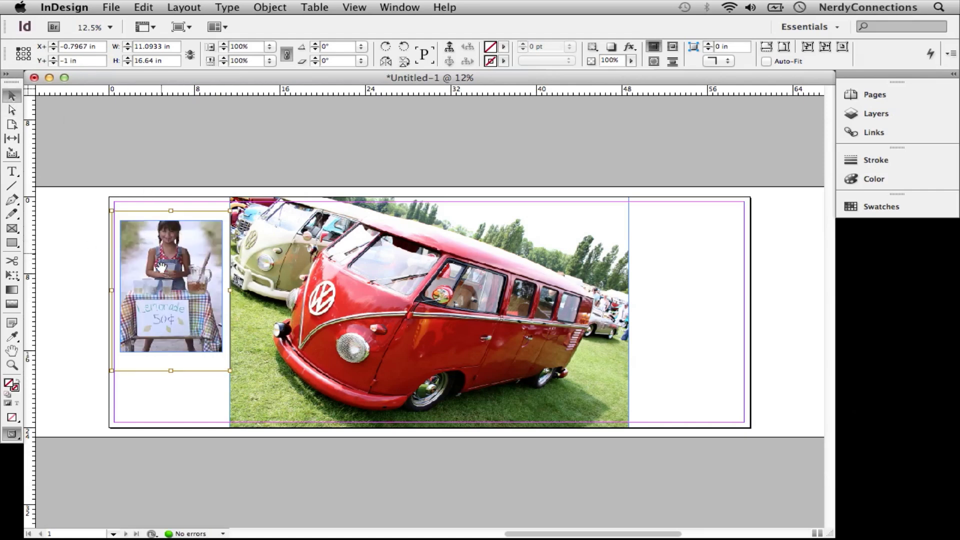
{"action": "left_click", "coordinate": [155, 399]}
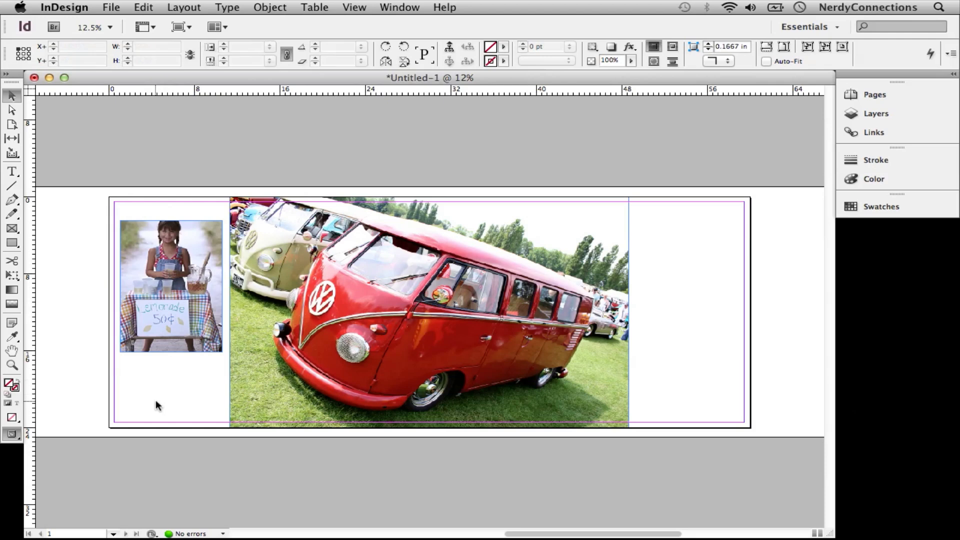
Step: Extend the lemonade frame's bottom edge to about 15.5 in tall and shift the picture down
{"action": "left_click", "coordinate": [174, 342]}
{"action": "left_click_drag", "start_coordinate": [171, 353], "coordinate": [171, 369]}
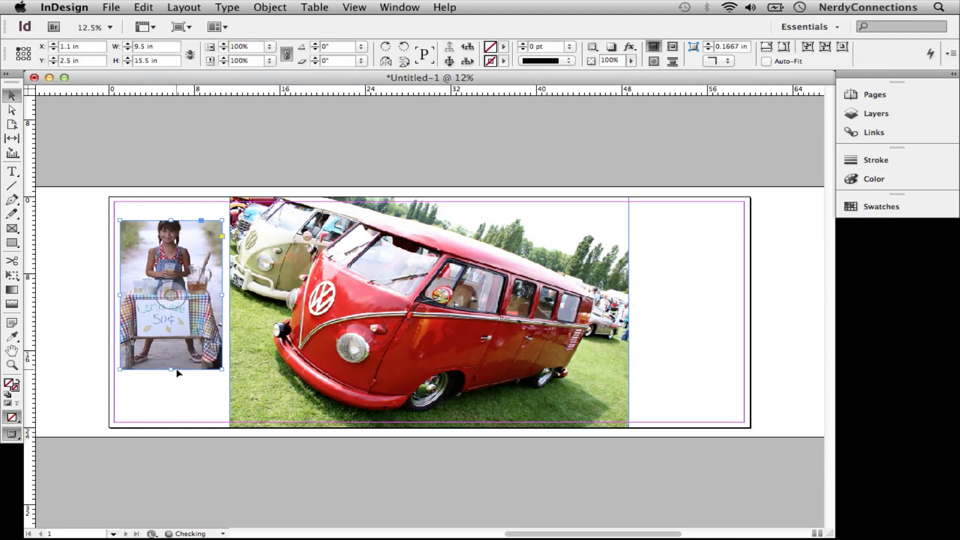
{"action": "left_click", "coordinate": [12, 111]}
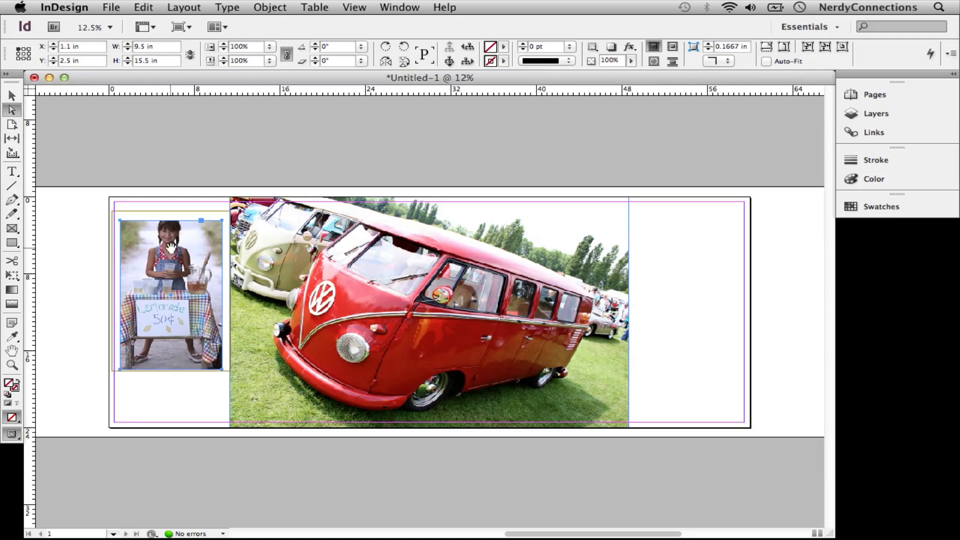
{"action": "left_click_drag", "start_coordinate": [171, 246], "coordinate": [178, 256]}
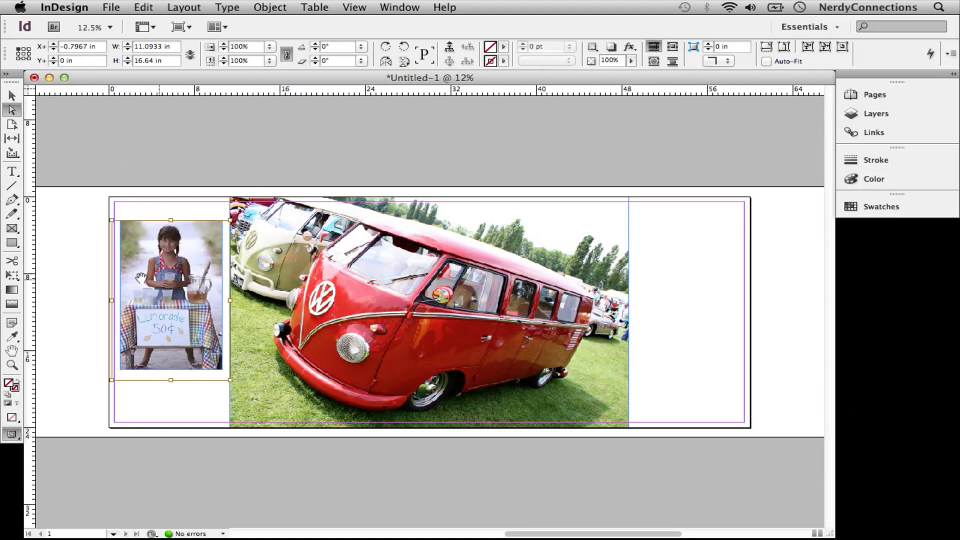
{"action": "left_click", "coordinate": [12, 95]}
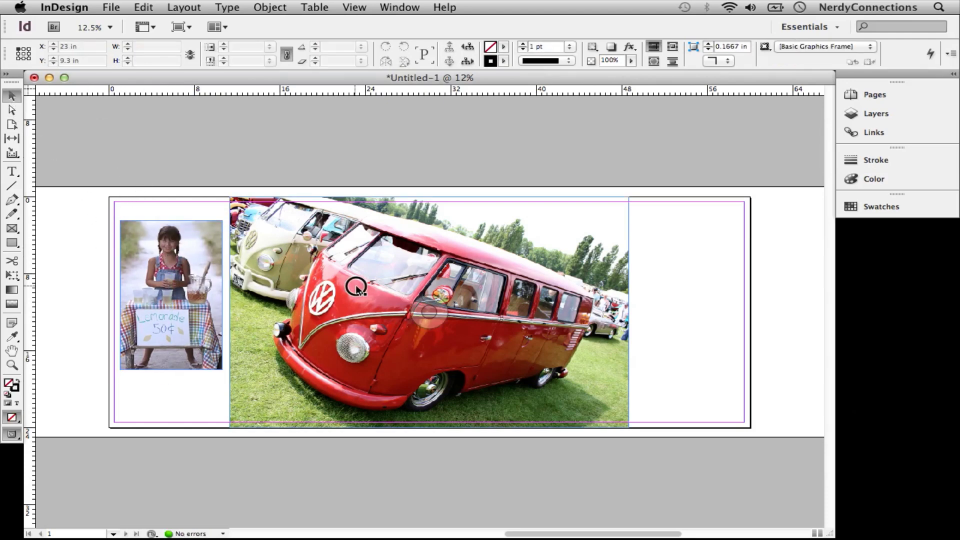
Step: Move the van photo further right, then shift the lemonade photo right and down
{"action": "left_click_drag", "start_coordinate": [355, 284], "coordinate": [441, 288]}
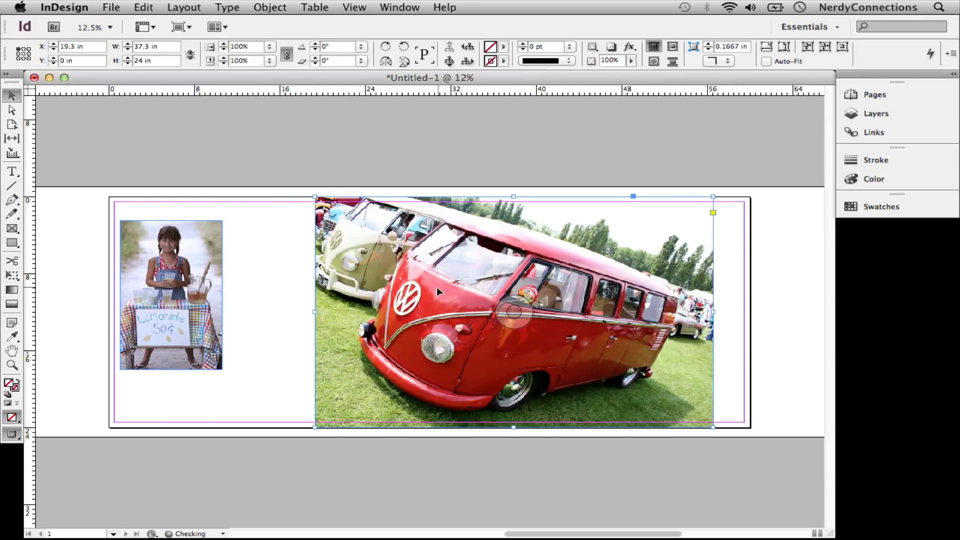
{"action": "left_click", "coordinate": [296, 242]}
{"action": "left_click_drag", "start_coordinate": [184, 273], "coordinate": [229, 271]}
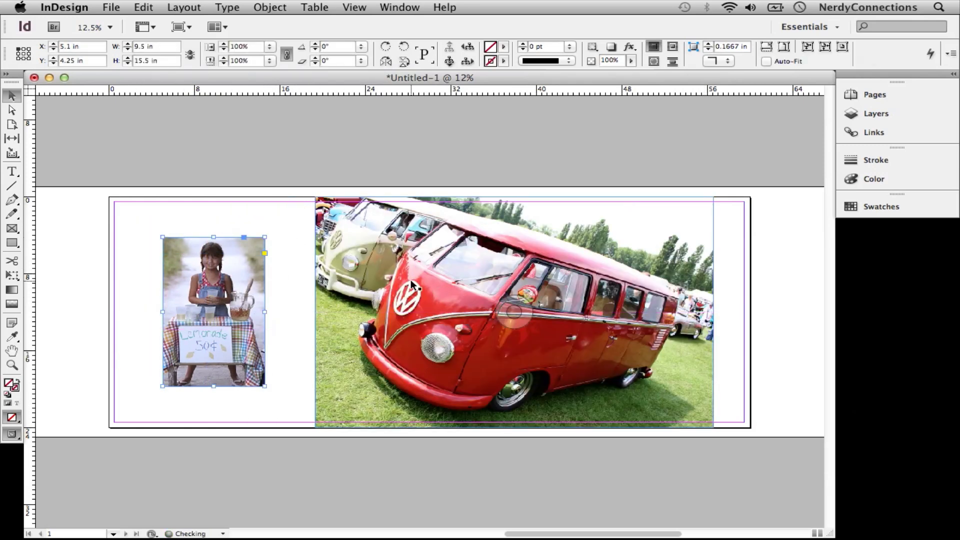
{"action": "left_click", "coordinate": [752, 306]}
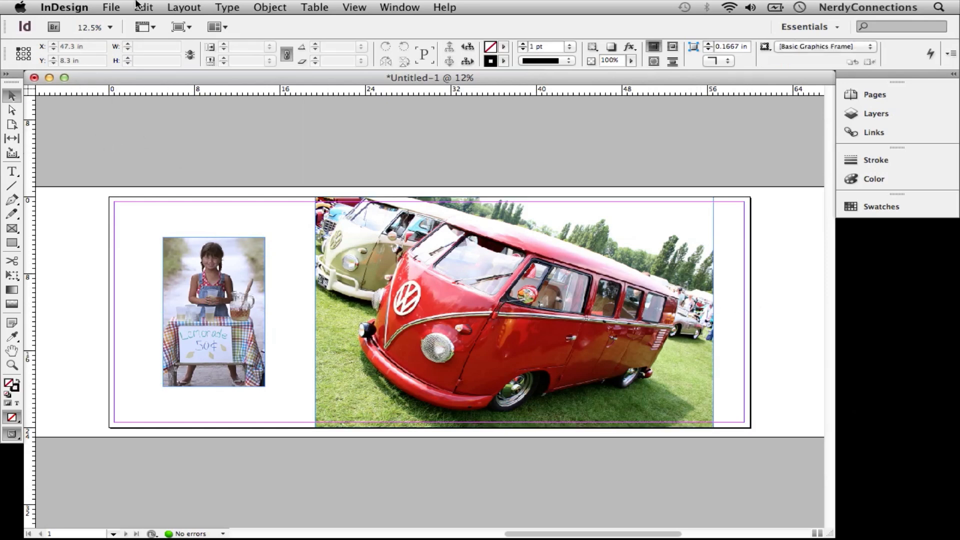
{"action": "left_click", "coordinate": [112, 7]}
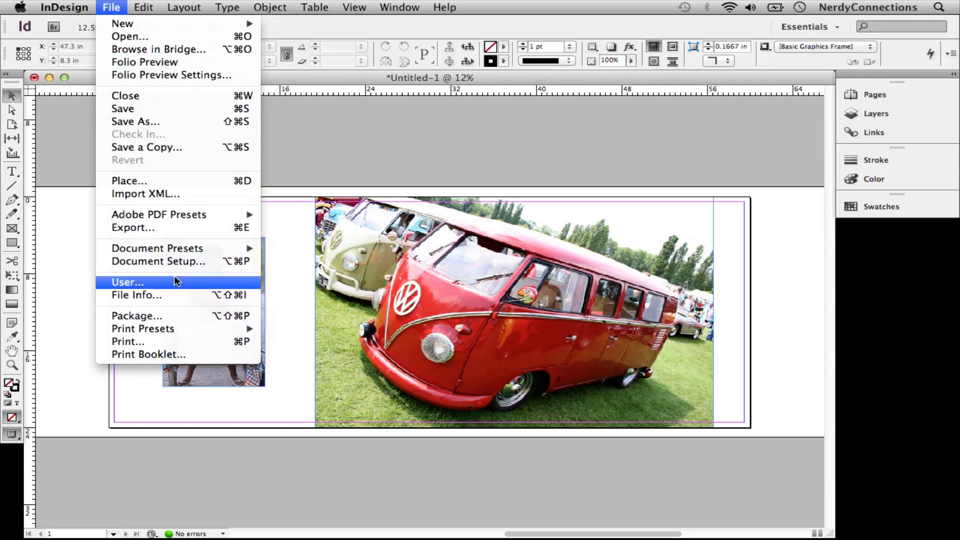
Step: Export the banner as an interactive PDF named vinyl, accepting the default export settings
{"action": "left_click", "coordinate": [149, 231]}
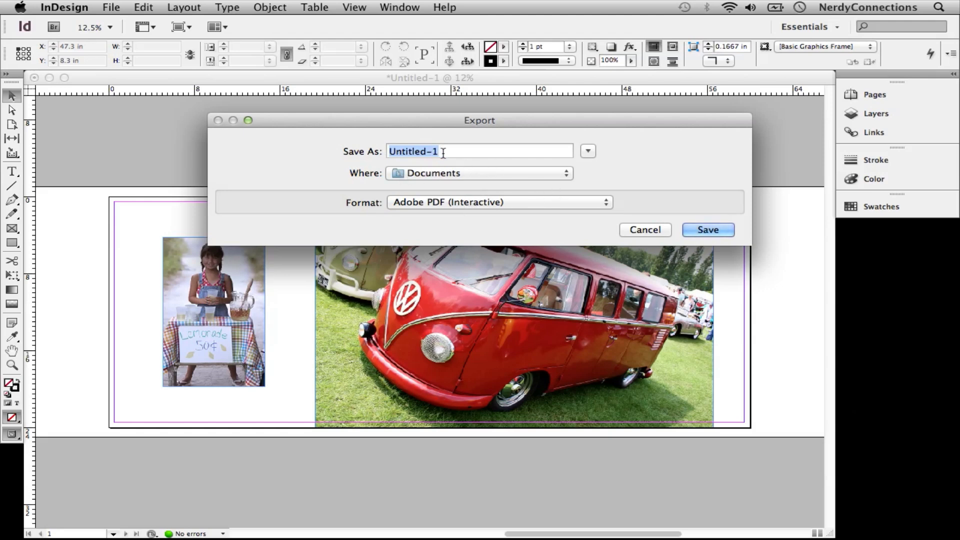
{"action": "type", "text": "v"}
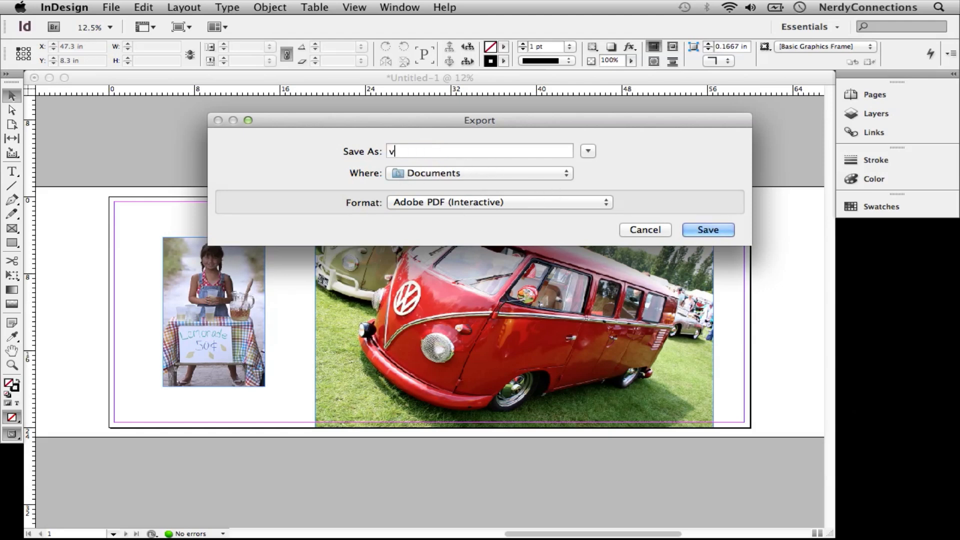
{"action": "type", "text": "inyl"}
{"action": "left_click", "coordinate": [710, 228]}
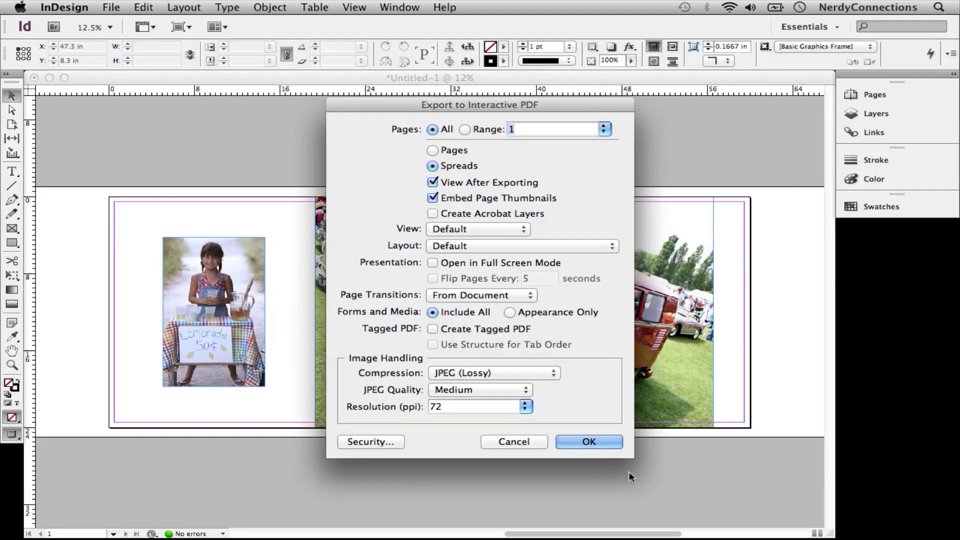
{"action": "left_click", "coordinate": [590, 442]}
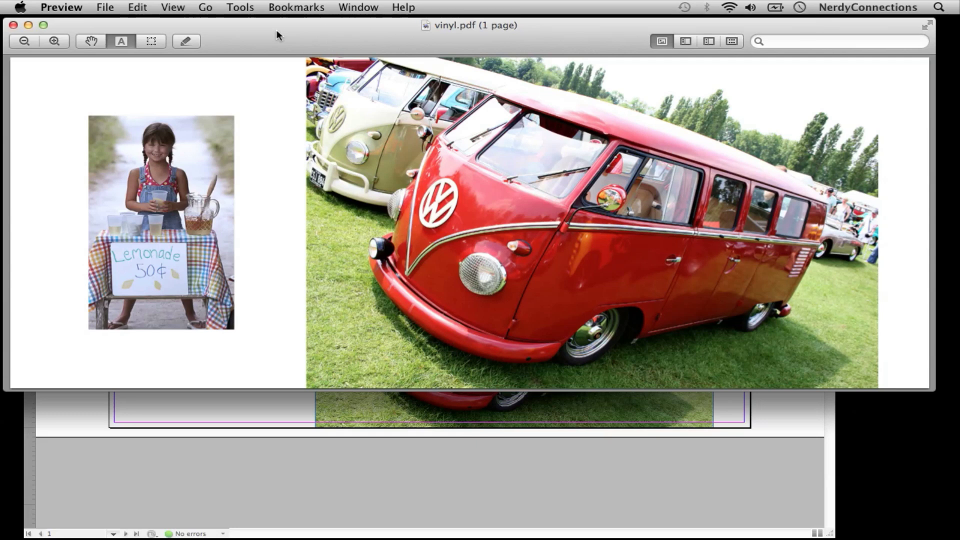
Step: Move the Preview window showing vinyl.pdf slightly down to view the banner
{"action": "left_click_drag", "start_coordinate": [349, 33], "coordinate": [362, 67]}
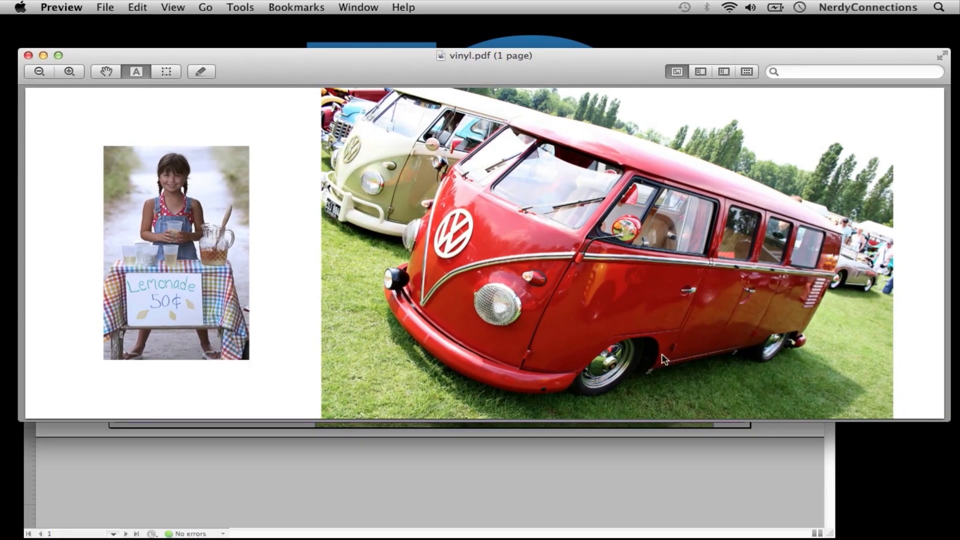